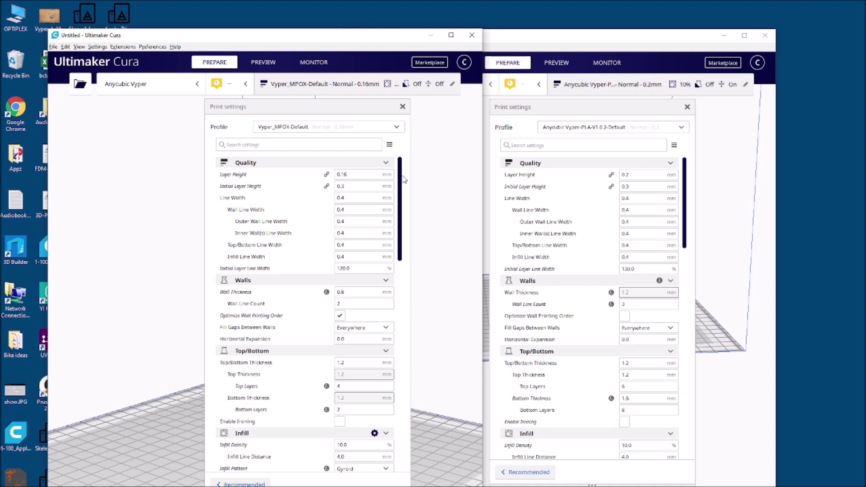
{"action": "mouse_move", "coordinate": [366, 172]}
{"action": "mouse_move", "coordinate": [357, 292]}
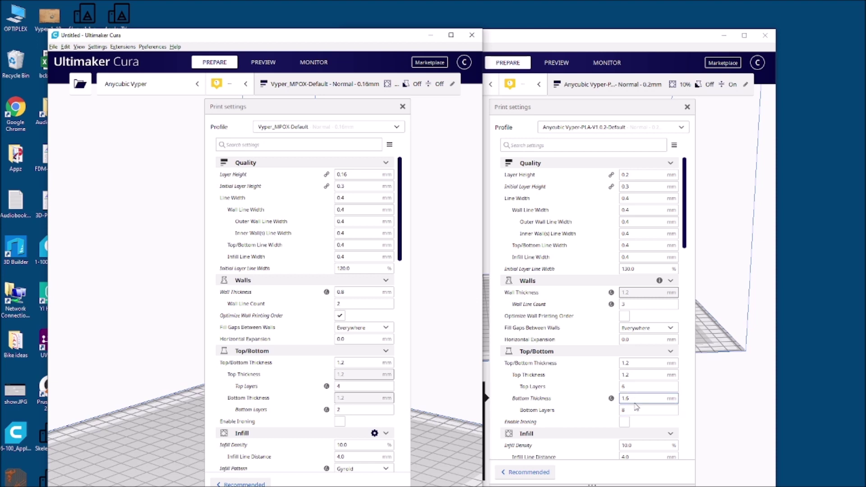
{"action": "mouse_move", "coordinate": [351, 400]}
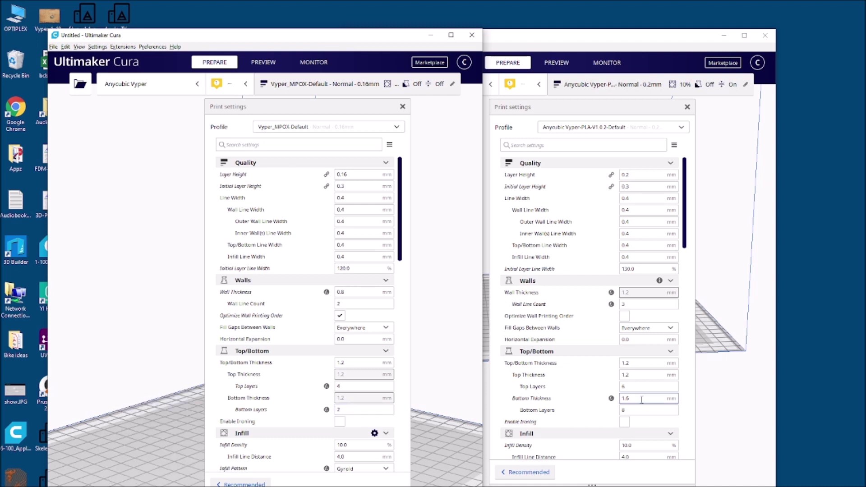
{"action": "mouse_move", "coordinate": [635, 397]}
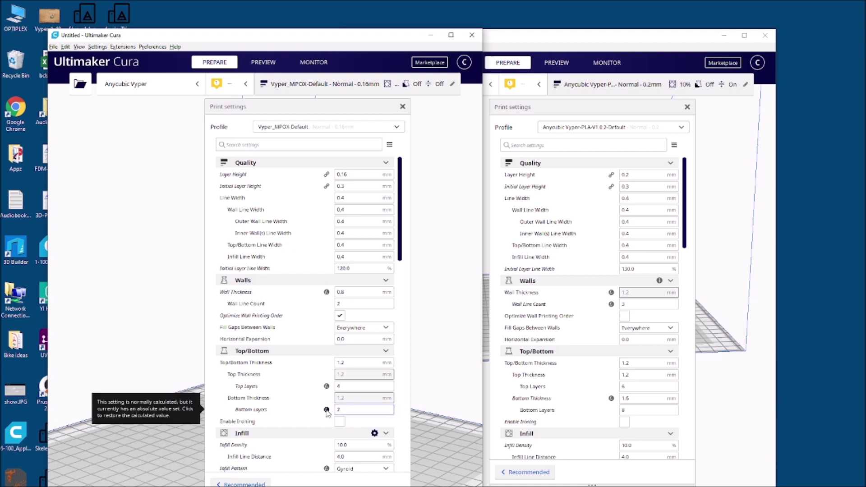
{"action": "scroll", "coordinate": [379, 387], "scroll_direction": "down", "scroll_amount": 5}
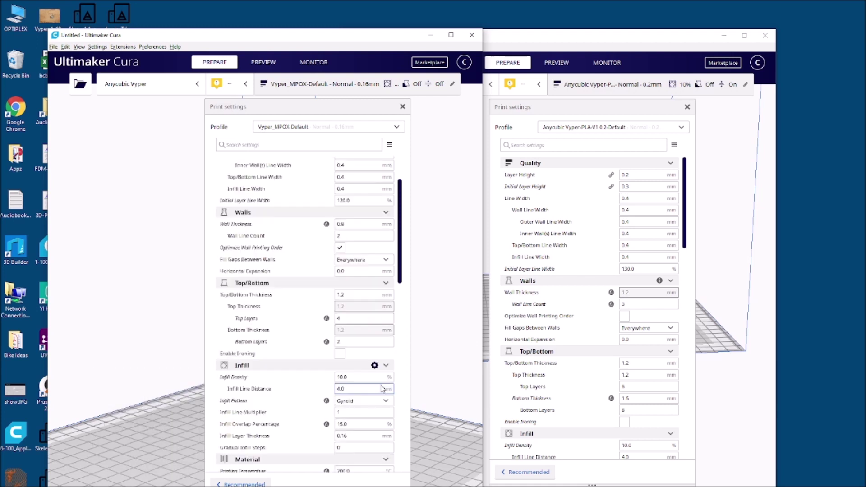
{"action": "scroll", "coordinate": [379, 387], "scroll_direction": "down", "scroll_amount": 1}
{"action": "scroll", "coordinate": [586, 343], "scroll_direction": "down", "scroll_amount": 4}
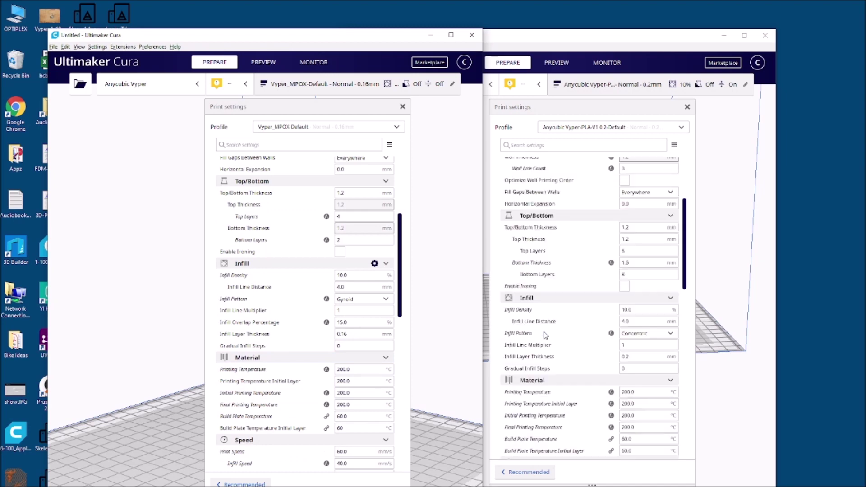
{"action": "scroll", "coordinate": [557, 328], "scroll_direction": "down", "scroll_amount": 1}
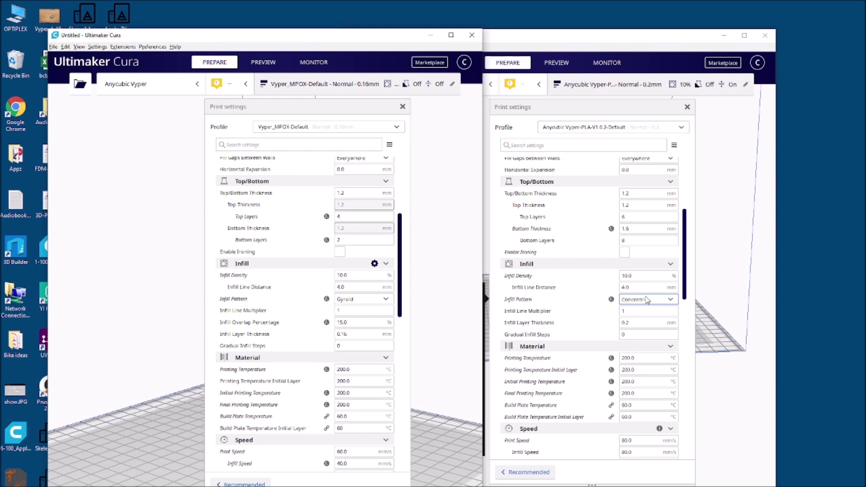
{"action": "scroll", "coordinate": [370, 352], "scroll_direction": "down", "scroll_amount": 1}
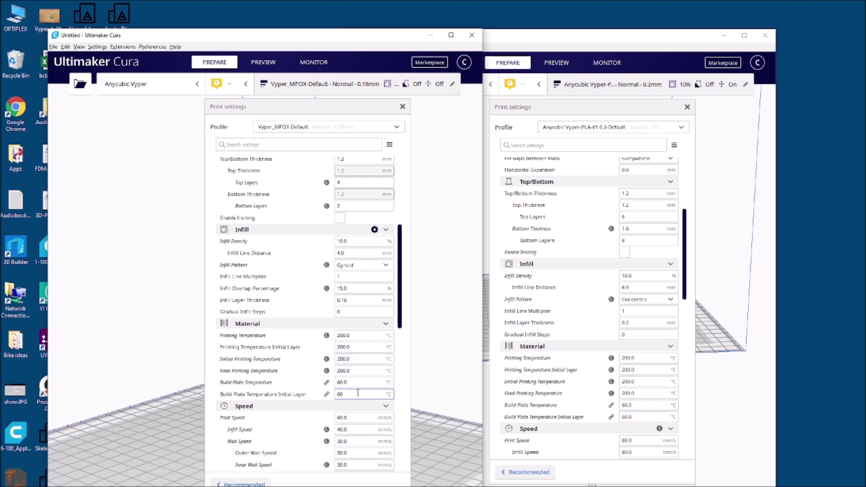
{"action": "scroll", "coordinate": [364, 343], "scroll_direction": "down", "scroll_amount": 5}
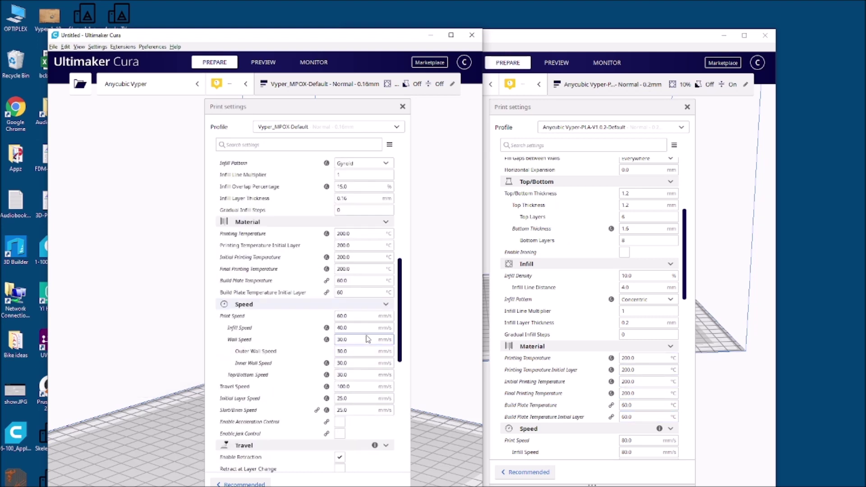
{"action": "scroll", "coordinate": [366, 340], "scroll_direction": "down", "scroll_amount": 2}
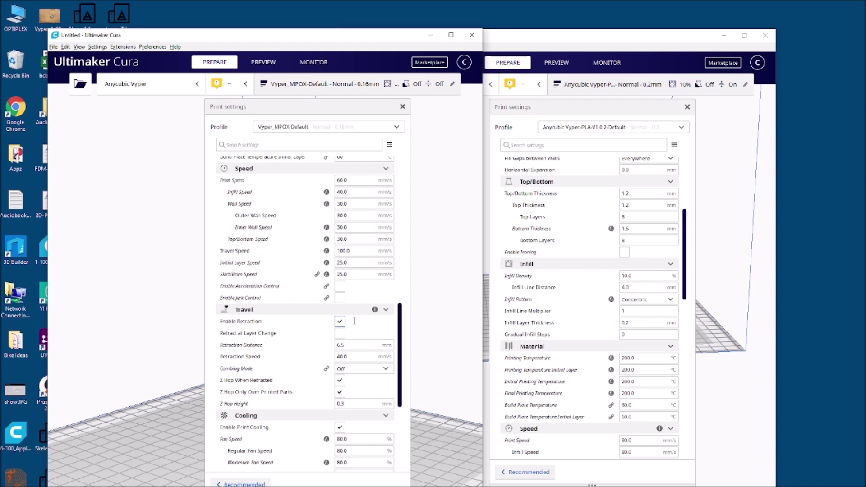
{"action": "scroll", "coordinate": [547, 310], "scroll_direction": "down", "scroll_amount": 8}
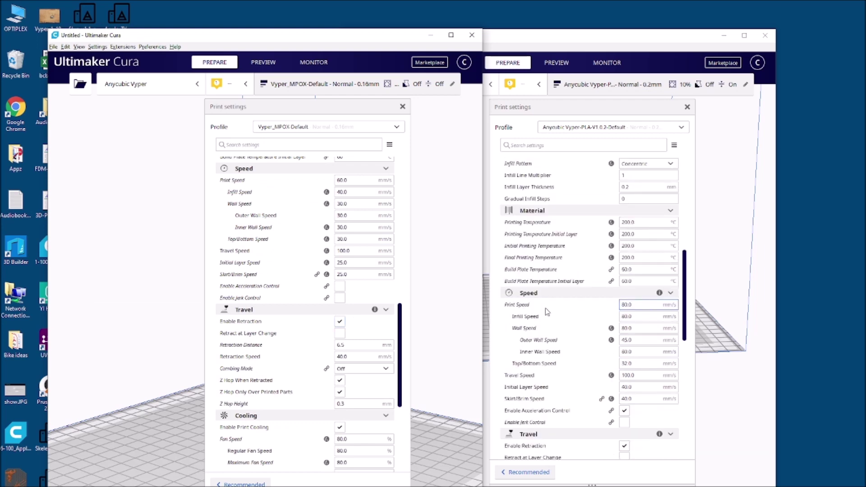
{"action": "left_click", "coordinate": [685, 305]}
{"action": "scroll", "coordinate": [685, 305], "scroll_direction": "up", "scroll_amount": 1}
{"action": "left_click", "coordinate": [339, 271]}
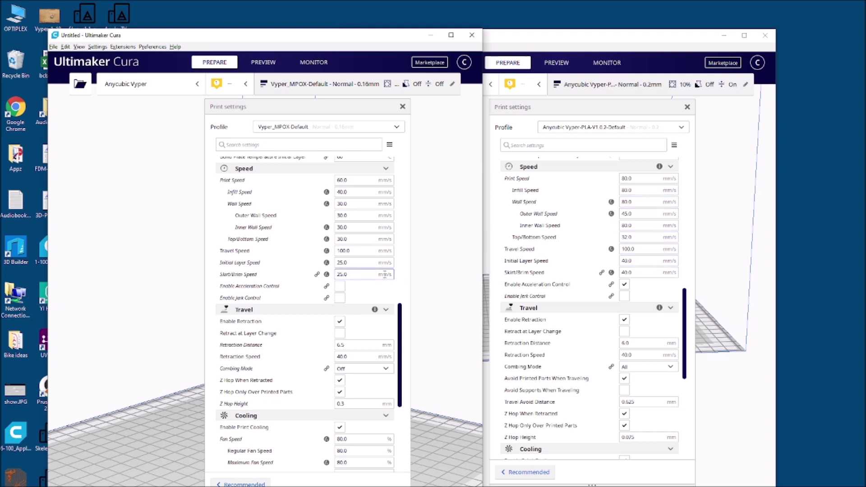
{"action": "mouse_move", "coordinate": [384, 272]}
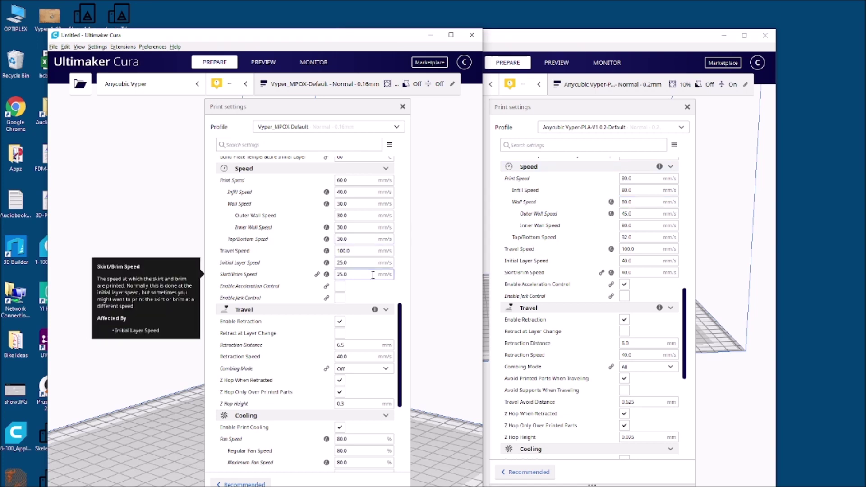
{"action": "scroll", "coordinate": [373, 275], "scroll_direction": "down", "scroll_amount": 5}
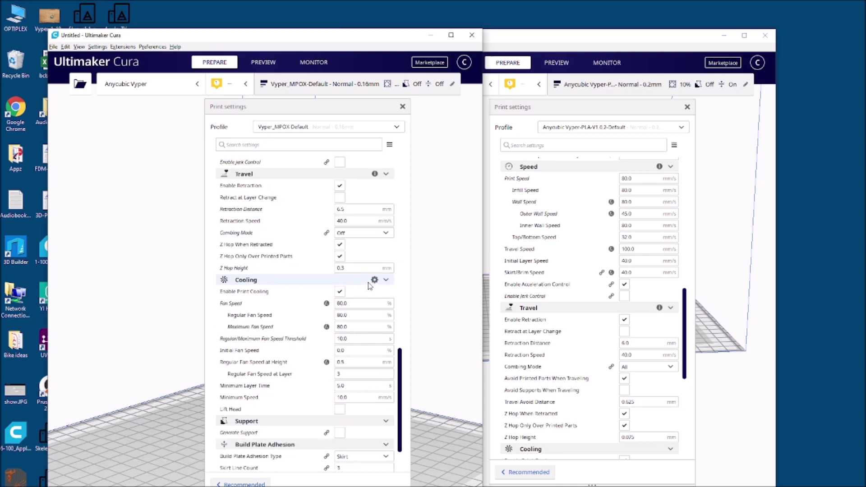
{"action": "scroll", "coordinate": [363, 270], "scroll_direction": "up", "scroll_amount": 1}
{"action": "scroll", "coordinate": [561, 199], "scroll_direction": "down", "scroll_amount": 2}
{"action": "scroll", "coordinate": [560, 208], "scroll_direction": "down", "scroll_amount": 2}
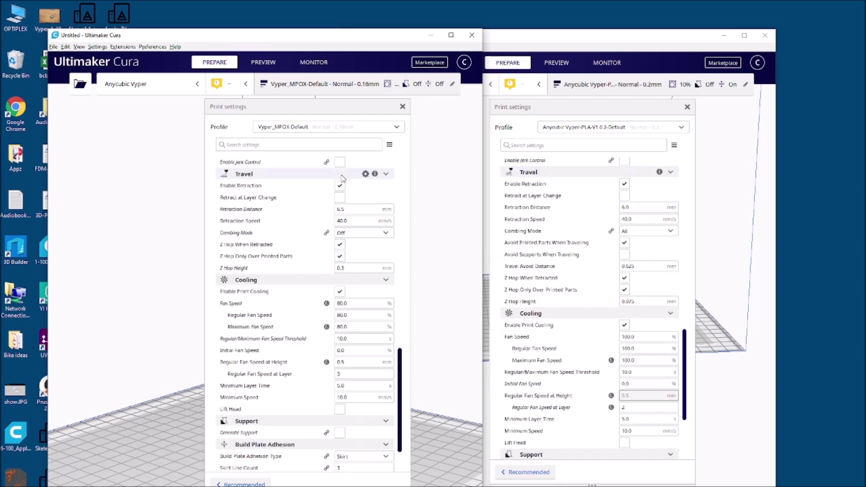
{"action": "mouse_move", "coordinate": [379, 206]}
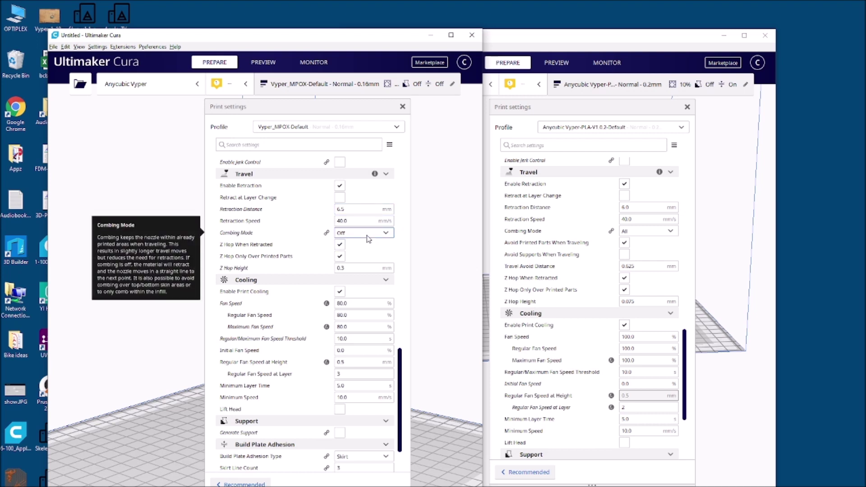
{"action": "mouse_move", "coordinate": [343, 267]}
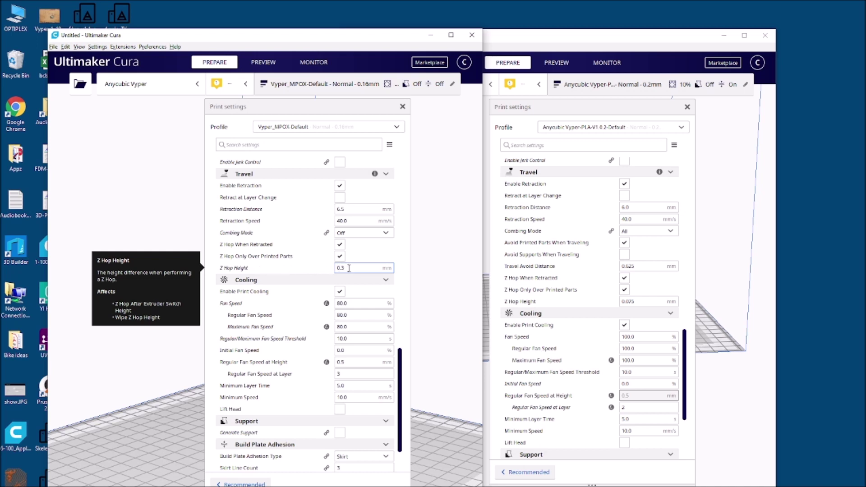
{"action": "scroll", "coordinate": [650, 278], "scroll_direction": "down", "scroll_amount": 2}
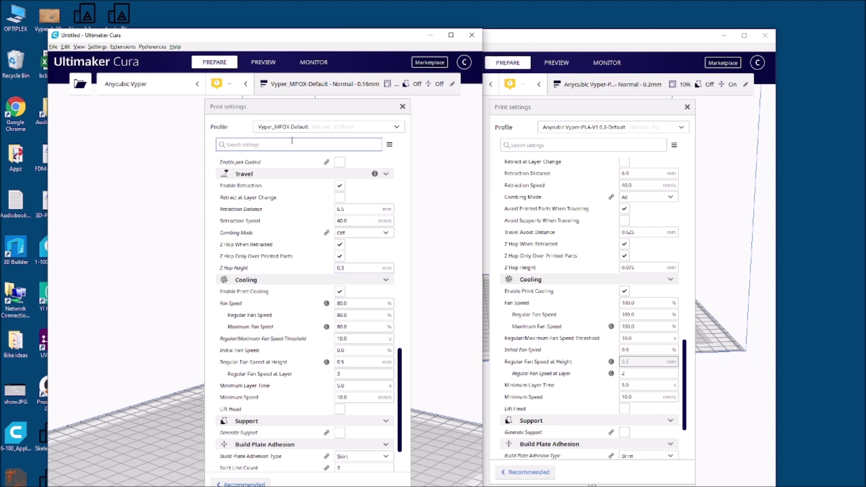
{"action": "mouse_move", "coordinate": [320, 365]}
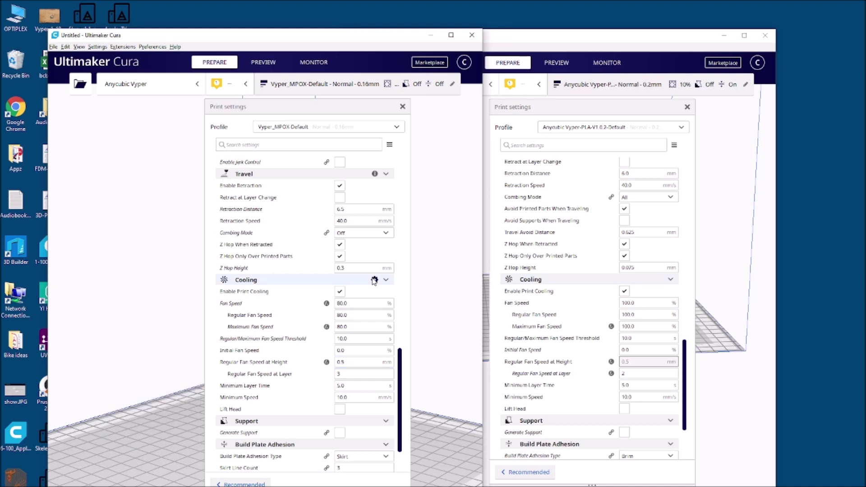
{"action": "scroll", "coordinate": [374, 280], "scroll_direction": "up", "scroll_amount": 12}
- Load the AI3M_Apple_TV_Mount STL (105.1 x 45.8 x 93.2 mm) into the left Cura window
{"action": "scroll", "coordinate": [582, 292], "scroll_direction": "up", "scroll_amount": 4}
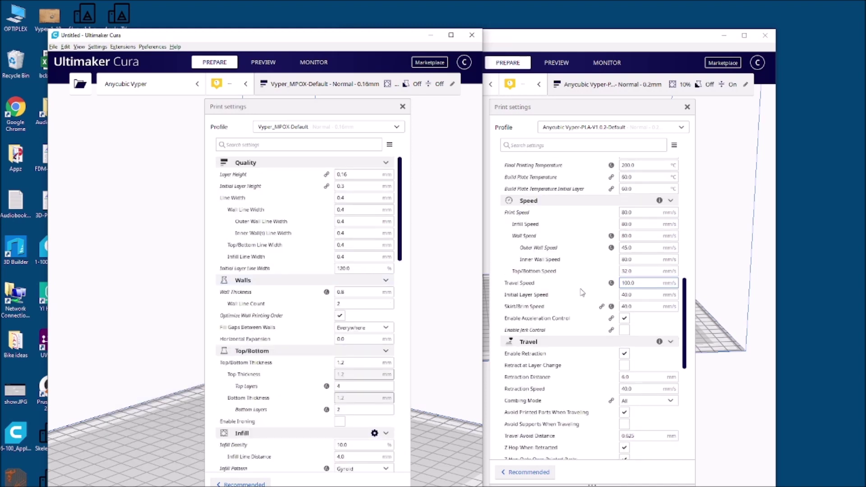
{"action": "scroll", "coordinate": [582, 292], "scroll_direction": "up", "scroll_amount": 10}
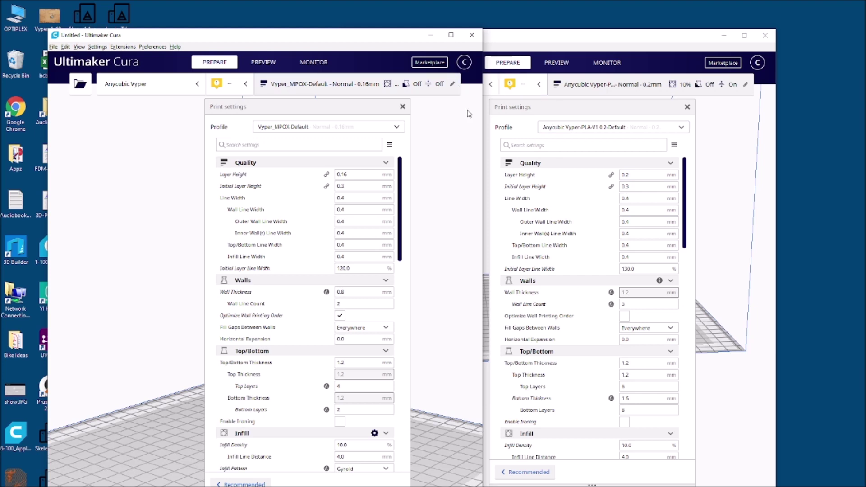
{"action": "left_click_drag", "start_coordinate": [118, 14], "coordinate": [129, 337]}
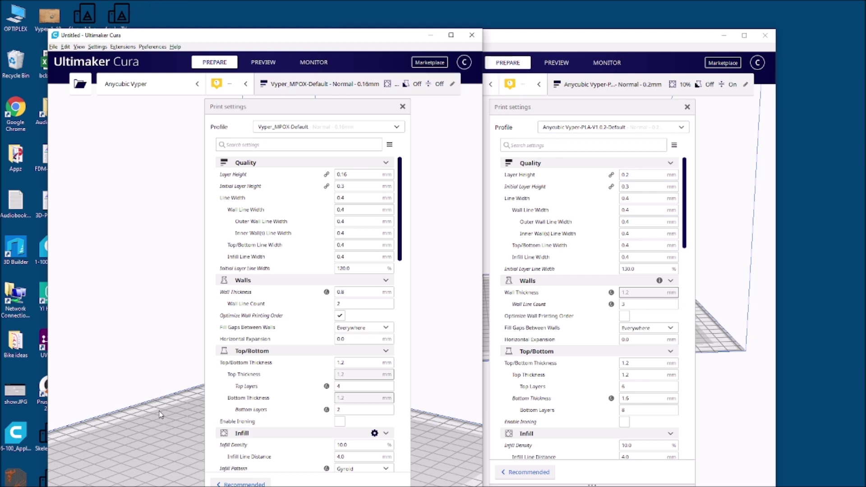
- Close both windows' print settings panels and view the mount from above
{"action": "left_click", "coordinate": [403, 107]}
{"action": "left_click", "coordinate": [687, 107]}
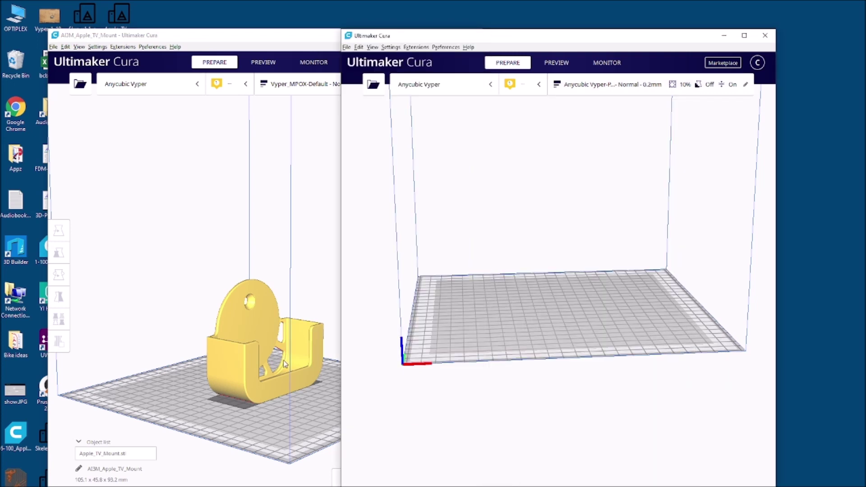
{"action": "right_click_drag", "start_coordinate": [283, 360], "coordinate": [219, 117]}
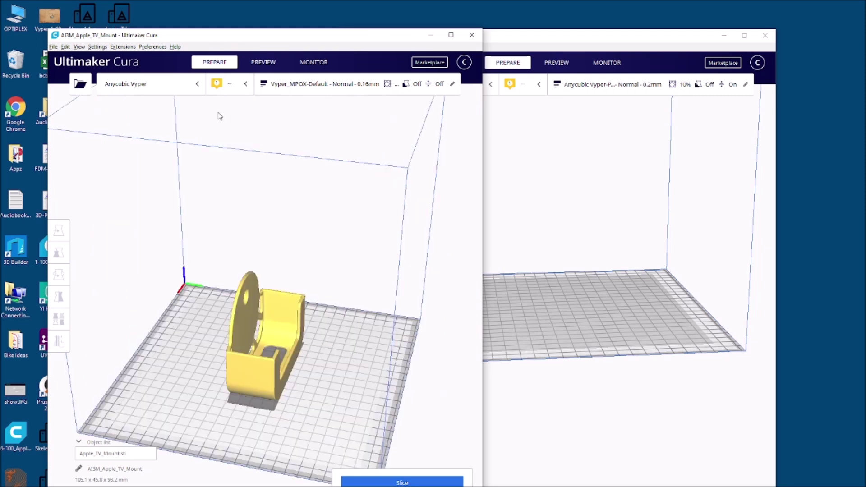
- Load the Apple TV mount into the right Cura window and orbit both views toward its front
{"action": "left_click_drag", "start_coordinate": [123, 12], "coordinate": [580, 244]}
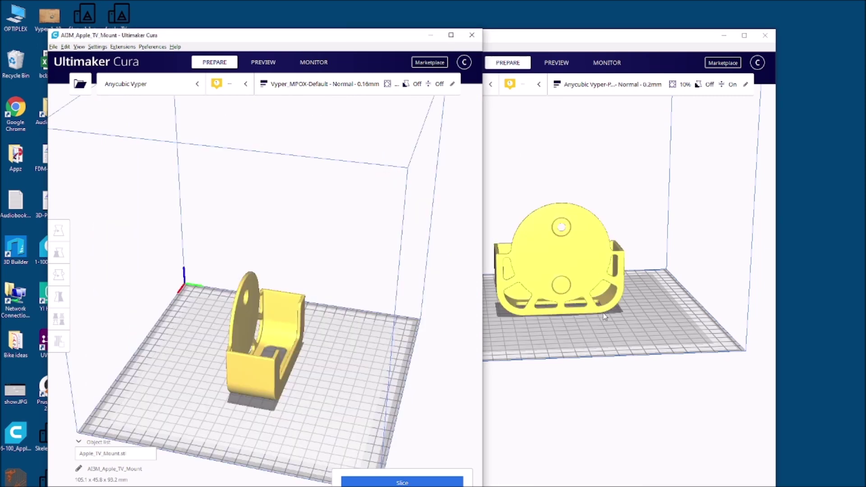
{"action": "left_click", "coordinate": [569, 343]}
{"action": "right_click_drag", "start_coordinate": [569, 343], "coordinate": [382, 398]}
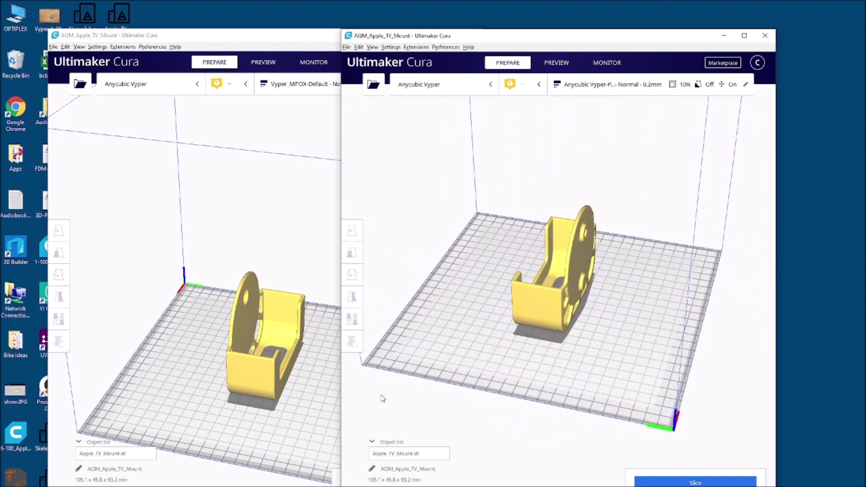
{"action": "left_click", "coordinate": [332, 412]}
{"action": "right_click_drag", "start_coordinate": [331, 412], "coordinate": [240, 397]}
{"action": "right_click_drag", "start_coordinate": [376, 371], "coordinate": [304, 366]}
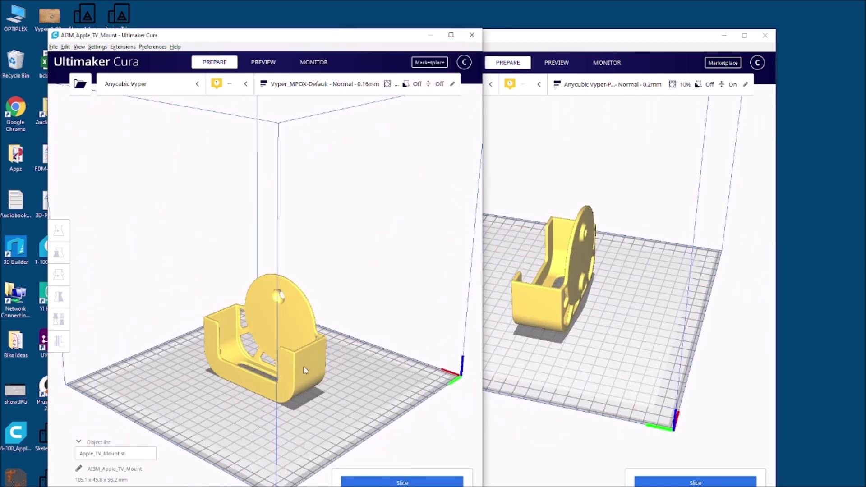
- Slice the mount in both windows; the default profile estimates 2 hours 47 minutes, 46 g
{"action": "left_click", "coordinate": [412, 484]}
{"action": "left_click", "coordinate": [675, 483]}
{"action": "left_click", "coordinate": [675, 483]}
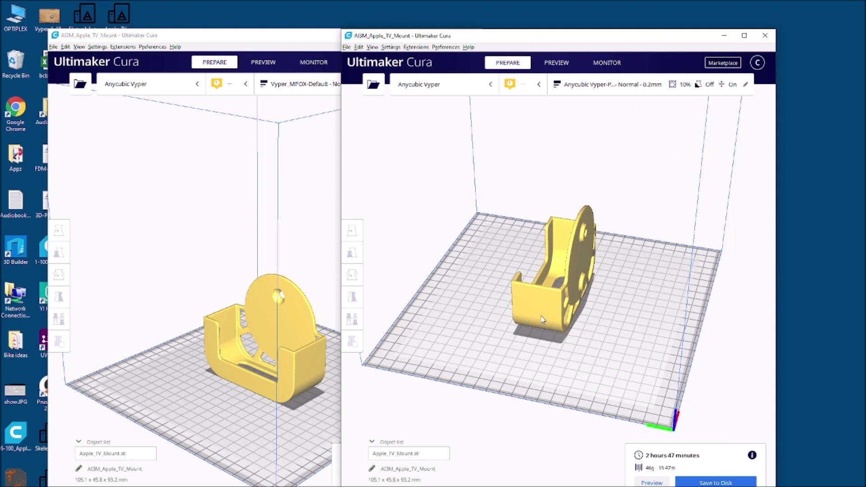
- Bring the MPOX window forward to read its 6 hours 25 minutes, 10.65 m estimate
{"action": "right_click_drag", "start_coordinate": [512, 344], "coordinate": [657, 464]}
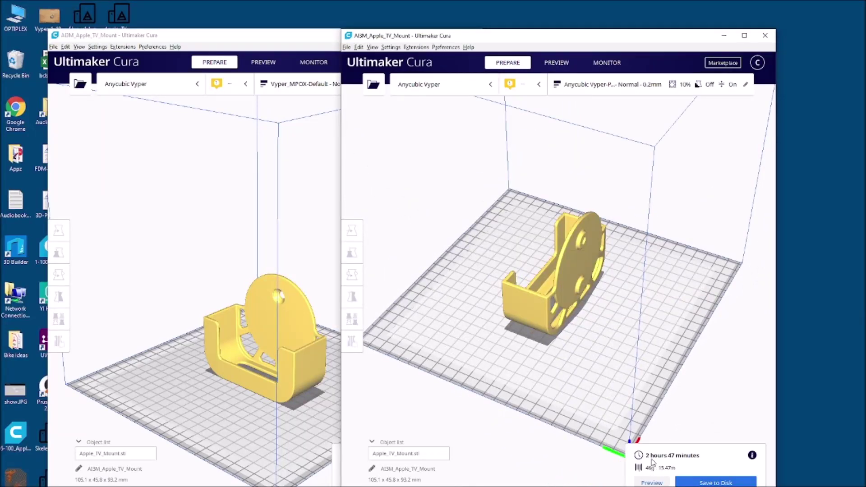
{"action": "left_click", "coordinate": [226, 413]}
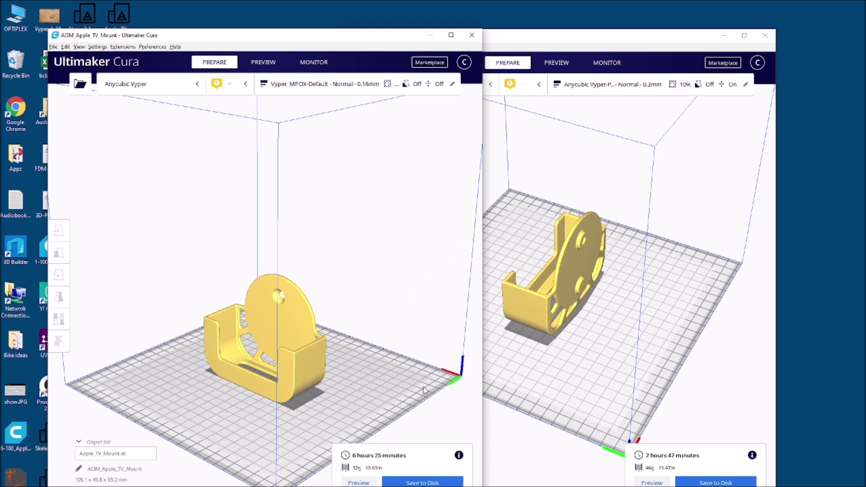
{"action": "right_click_drag", "start_coordinate": [424, 386], "coordinate": [374, 381]}
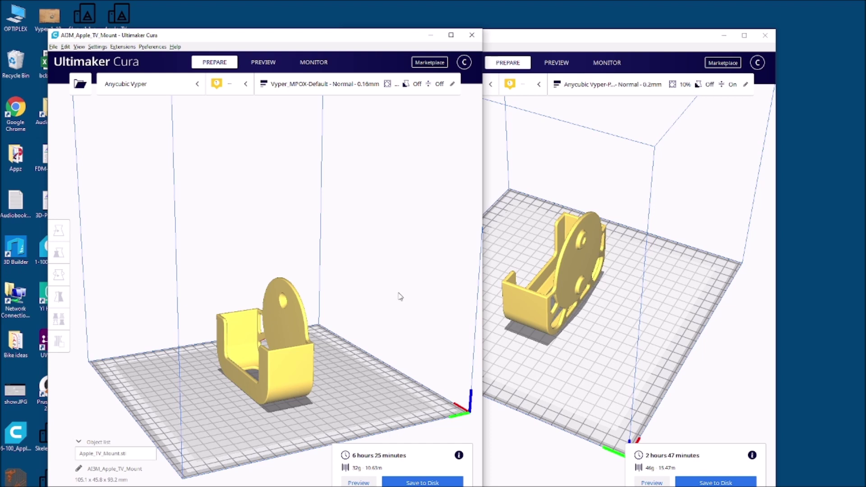
{"action": "left_click", "coordinate": [563, 371]}
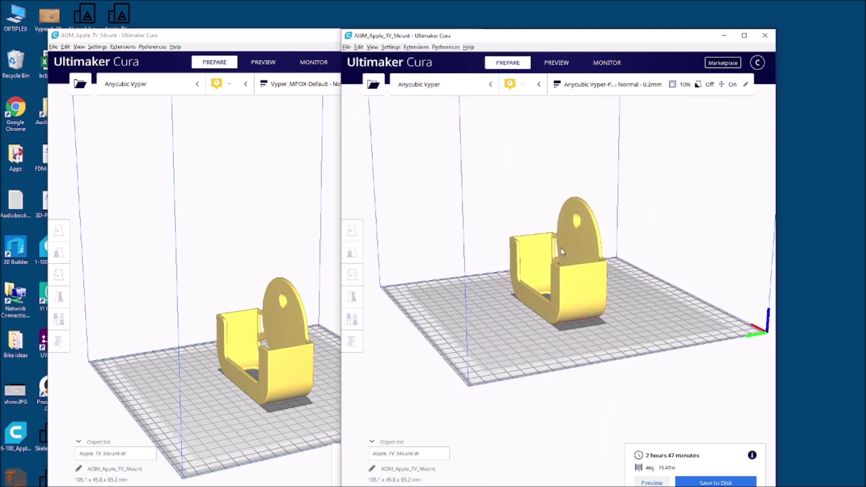
{"action": "right_click_drag", "start_coordinate": [531, 337], "coordinate": [537, 350]}
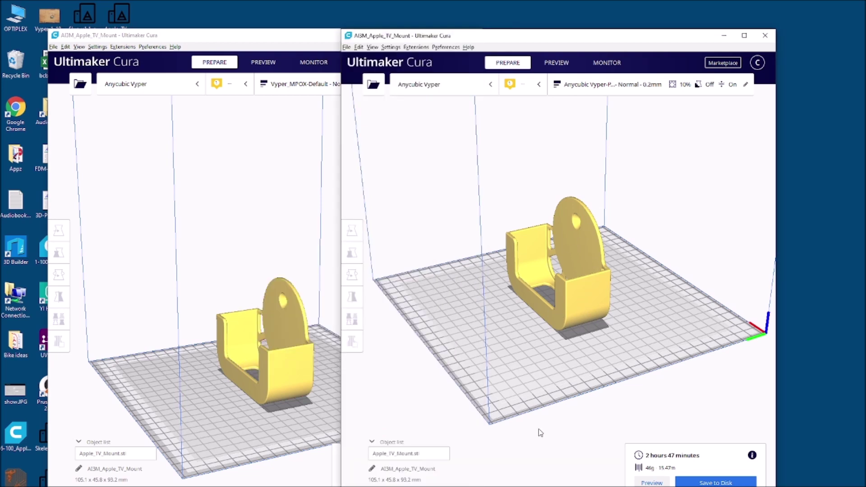
{"action": "left_click", "coordinate": [283, 427]}
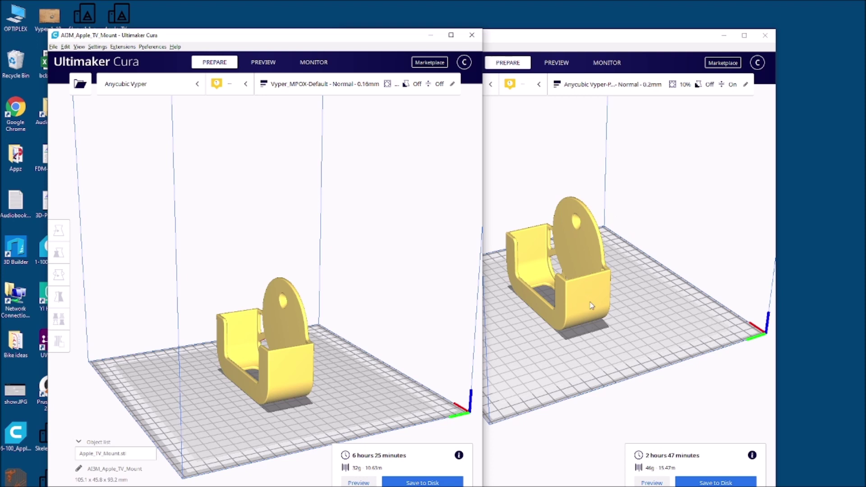
{"action": "right_click_drag", "start_coordinate": [592, 306], "coordinate": [630, 374]}
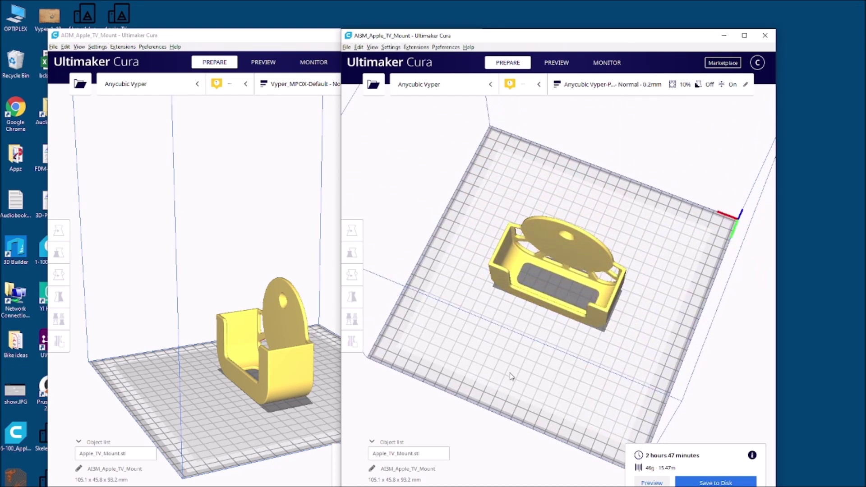
{"action": "right_click_drag", "start_coordinate": [560, 403], "coordinate": [555, 440]}
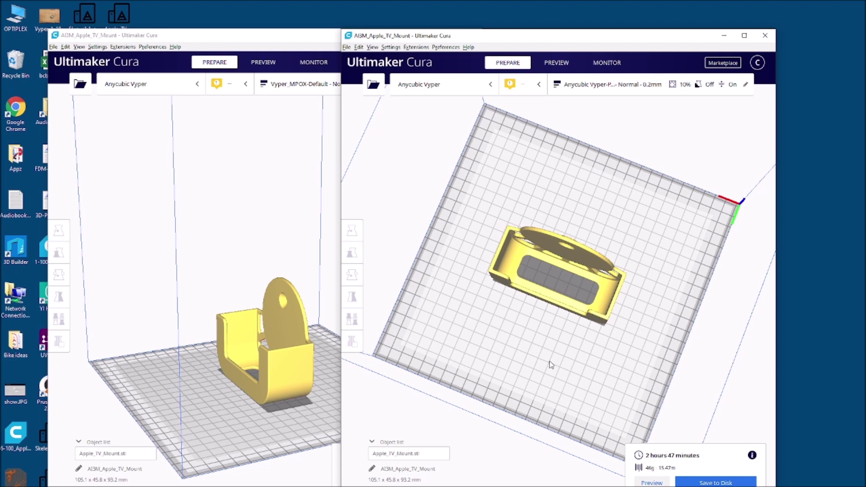
{"action": "right_click_drag", "start_coordinate": [551, 367], "coordinate": [515, 311]}
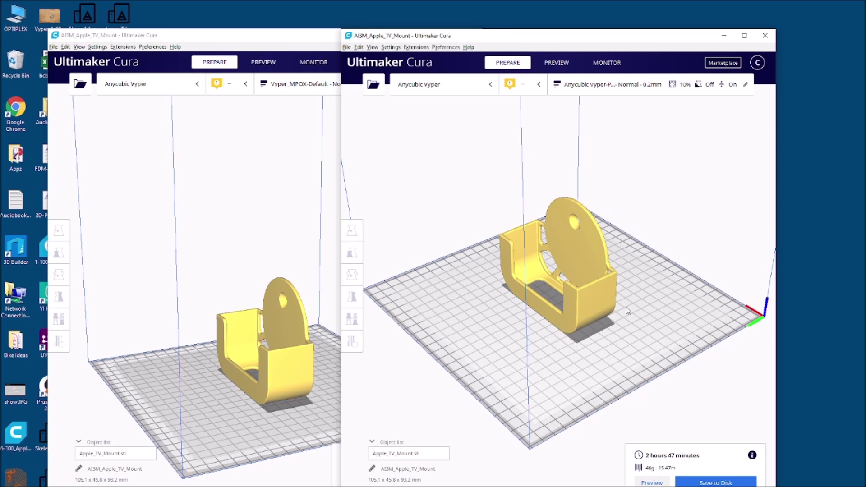
{"action": "right_click_drag", "start_coordinate": [633, 305], "coordinate": [541, 407]}
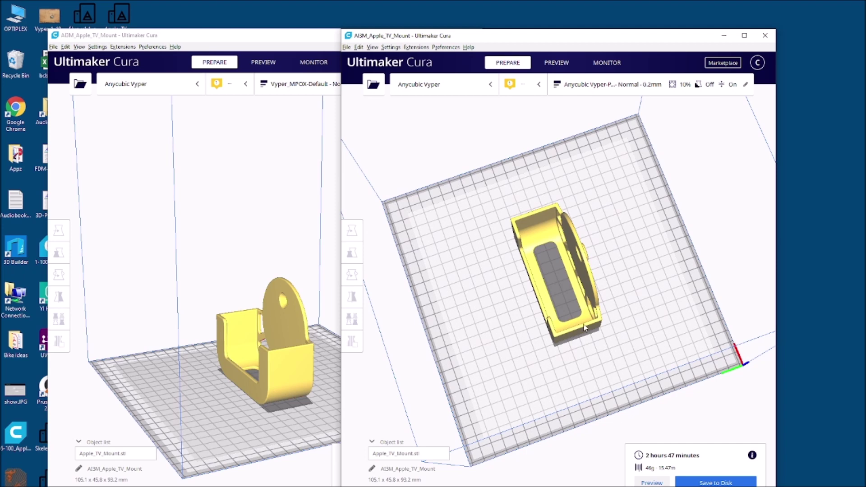
{"action": "right_click_drag", "start_coordinate": [488, 362], "coordinate": [483, 329]}
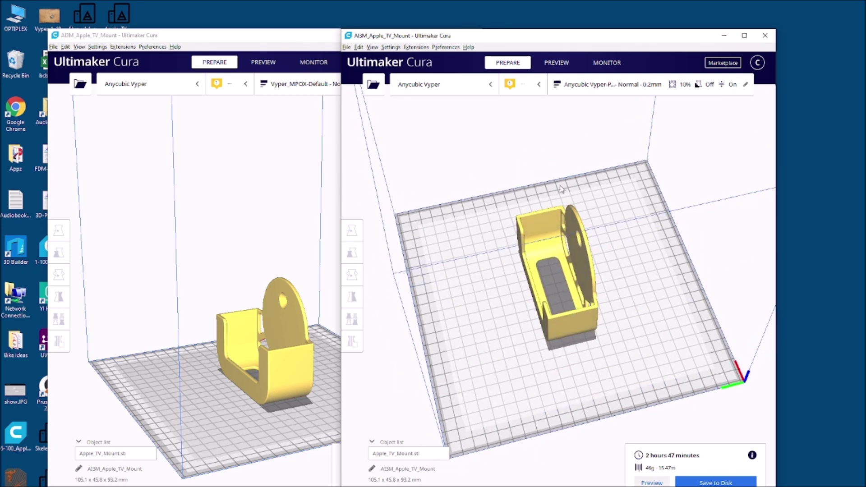
{"action": "left_click", "coordinate": [598, 90]}
- Review the right profile's Custom settings, then open the MPOX settings (0.16 mm layers, 10% gyroid infill)
{"action": "scroll", "coordinate": [590, 300], "scroll_direction": "down", "scroll_amount": 3}
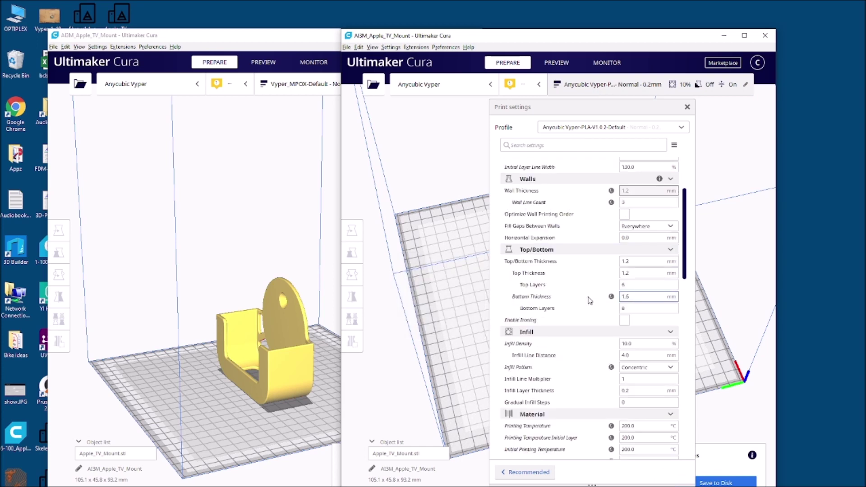
{"action": "scroll", "coordinate": [590, 300], "scroll_direction": "down", "scroll_amount": 5}
{"action": "scroll", "coordinate": [579, 341], "scroll_direction": "down", "scroll_amount": 2}
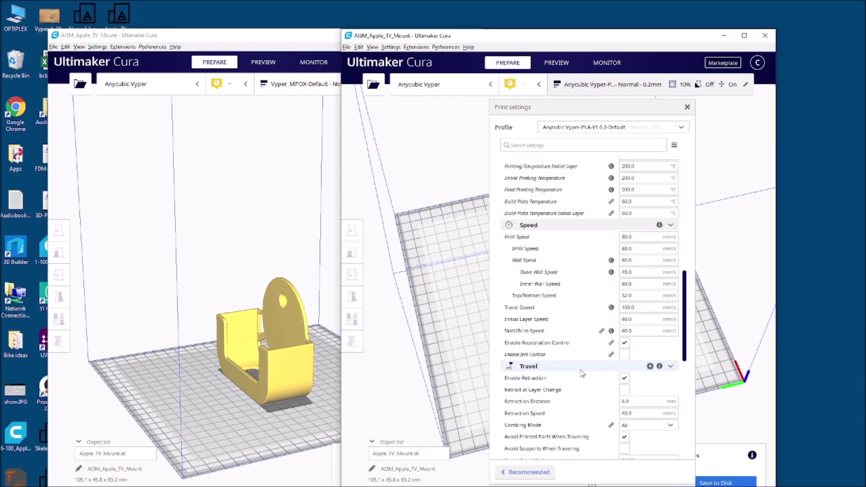
{"action": "scroll", "coordinate": [582, 370], "scroll_direction": "down", "scroll_amount": 3}
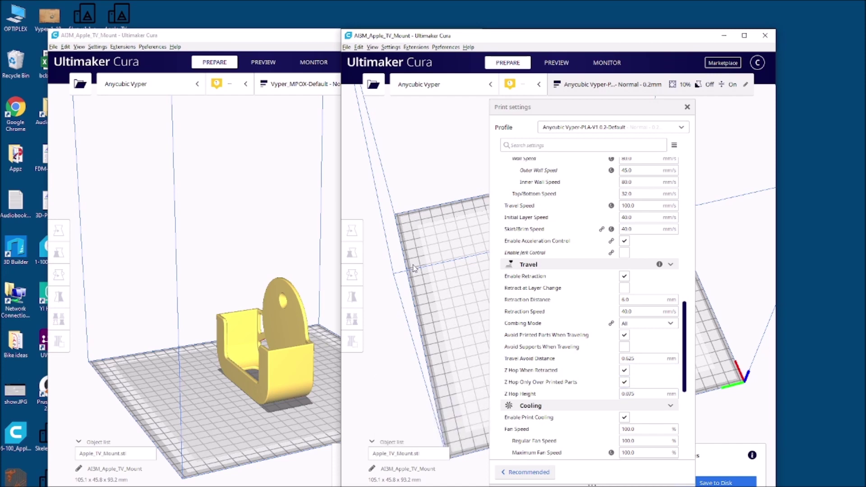
{"action": "left_click", "coordinate": [265, 36]}
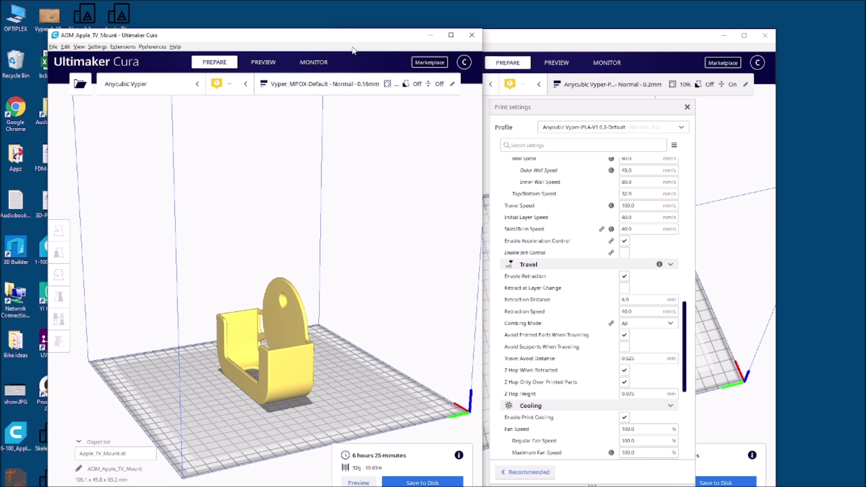
{"action": "left_click", "coordinate": [309, 88]}
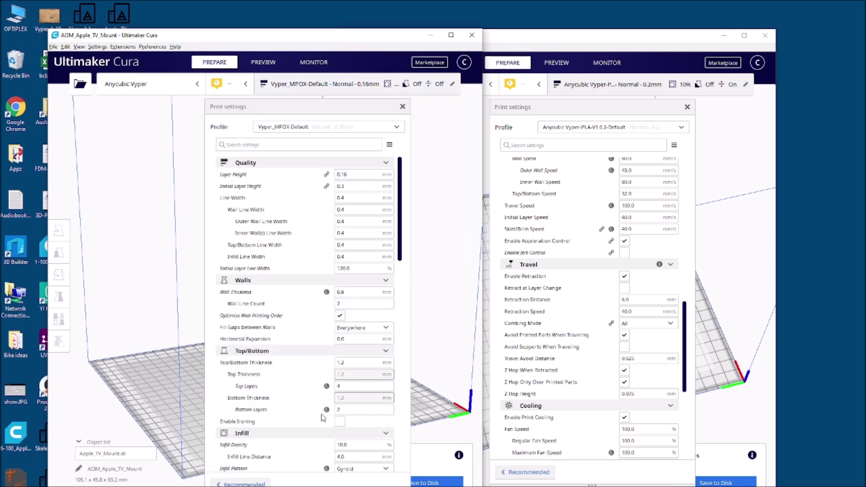
- Scroll through the MPOX print settings, then close the panel to show the 6 hours 25 minutes estimate
{"action": "scroll", "coordinate": [336, 260], "scroll_direction": "down", "scroll_amount": 20}
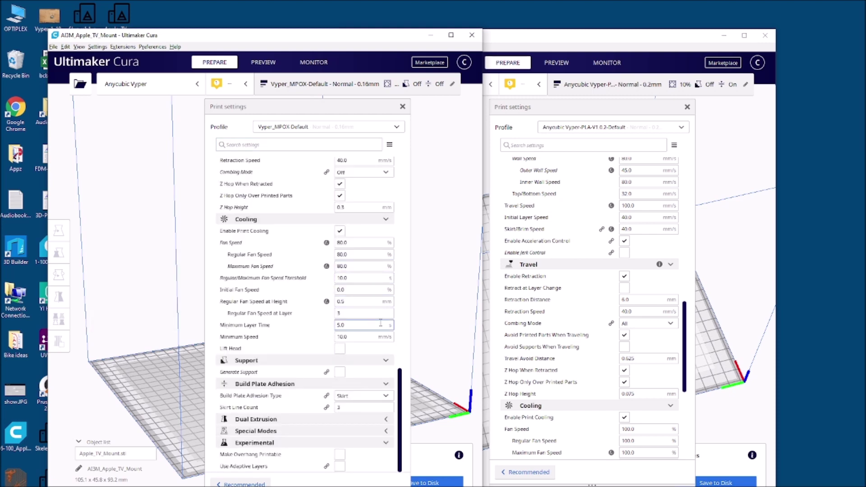
{"action": "scroll", "coordinate": [390, 315], "scroll_direction": "up", "scroll_amount": 20}
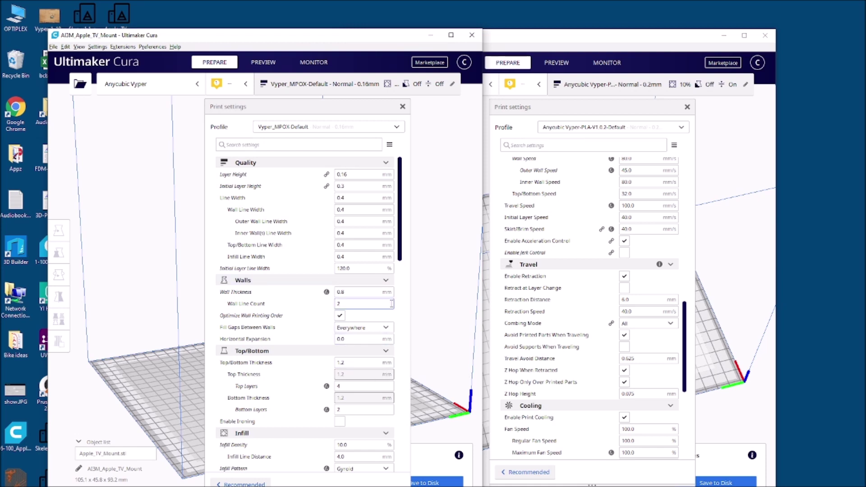
{"action": "right_click", "coordinate": [162, 351]}
{"action": "left_click", "coordinate": [430, 322]}
{"action": "left_click", "coordinate": [403, 107]}
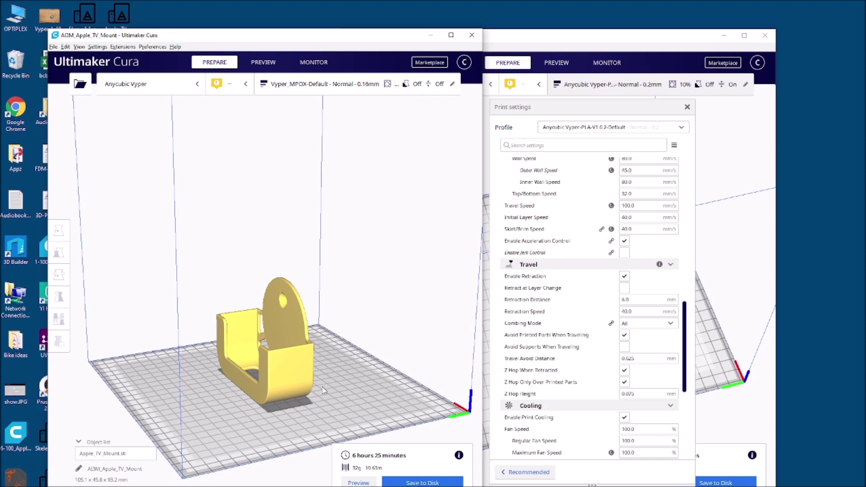
{"action": "right_click_drag", "start_coordinate": [323, 391], "coordinate": [398, 395]}
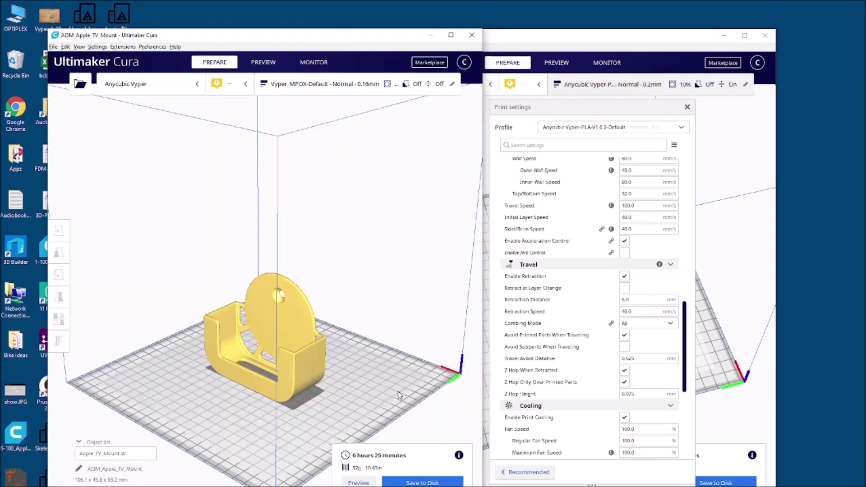